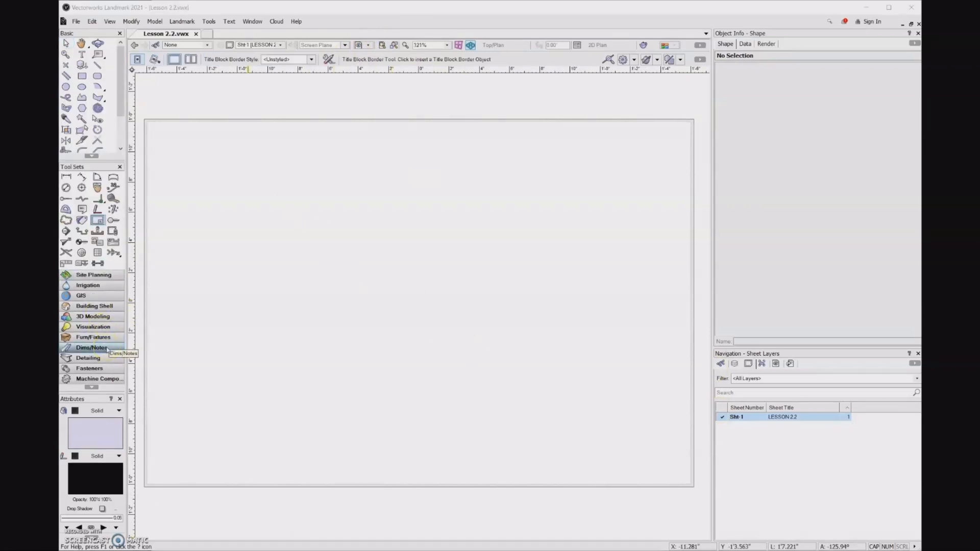
Insert a title block border on sheet Sht-1 using the Simple Title Block 01 style from the Simple Title Blocks library
left_click(99, 222)
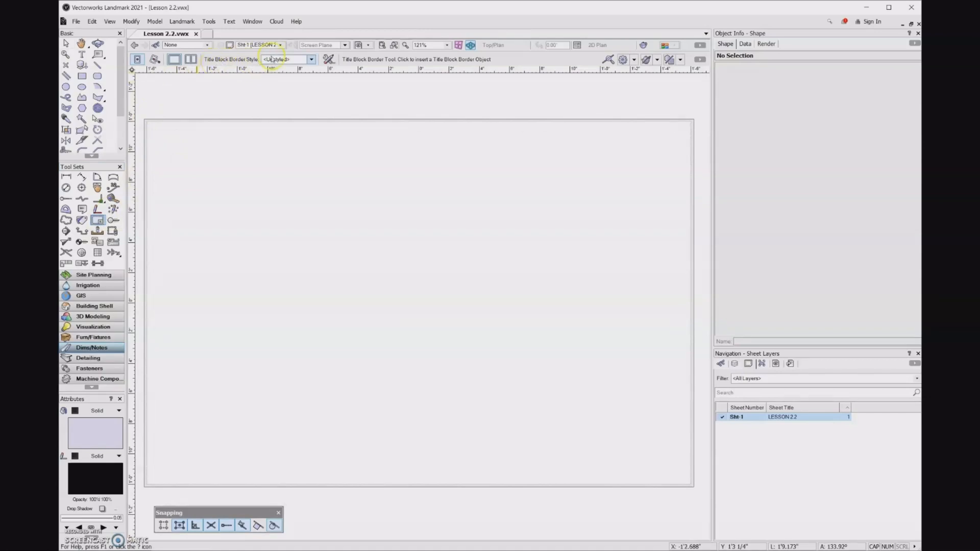
left_click(311, 60)
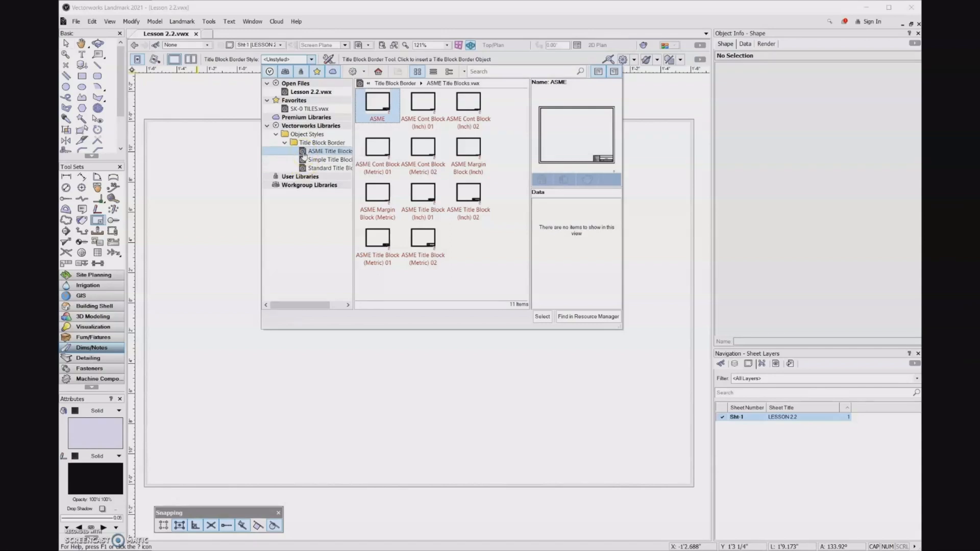
left_click(302, 168)
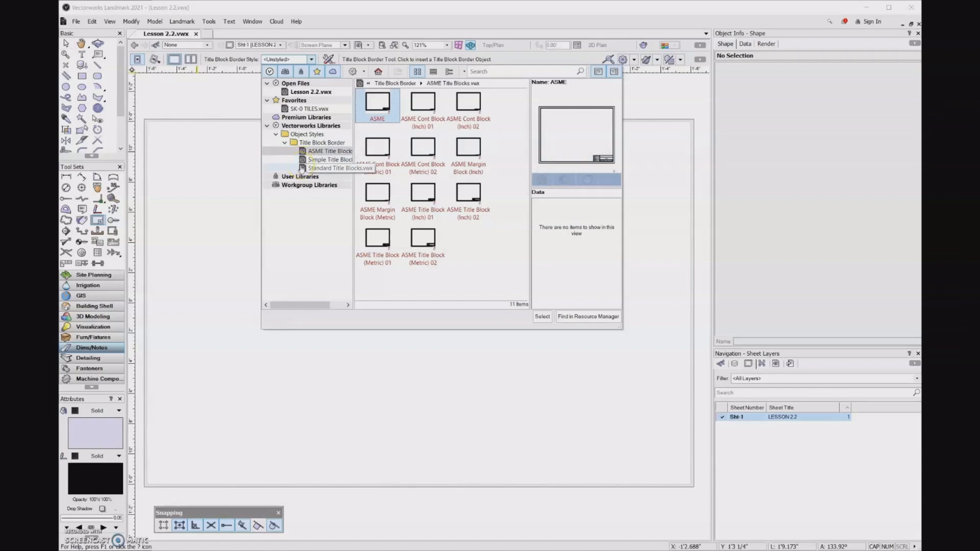
left_click(302, 162)
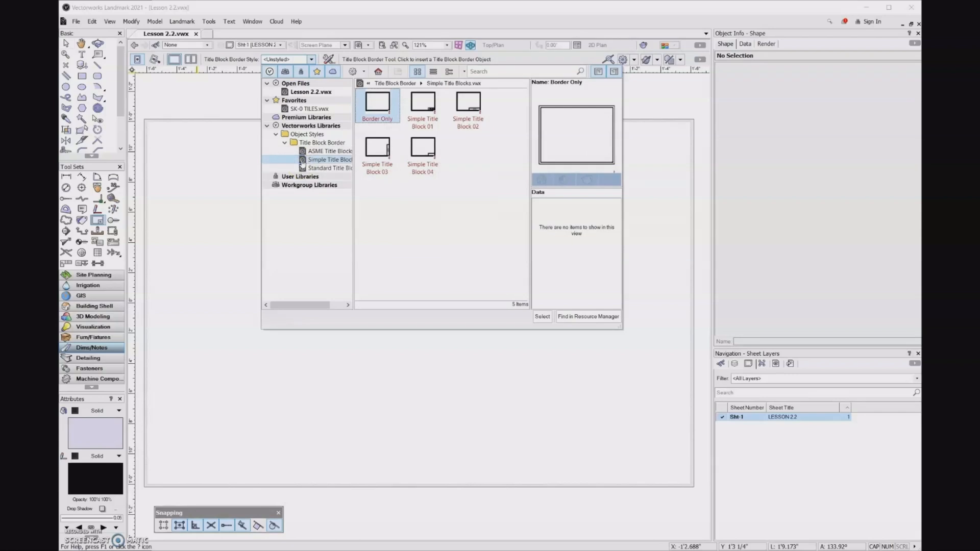
left_click(423, 121)
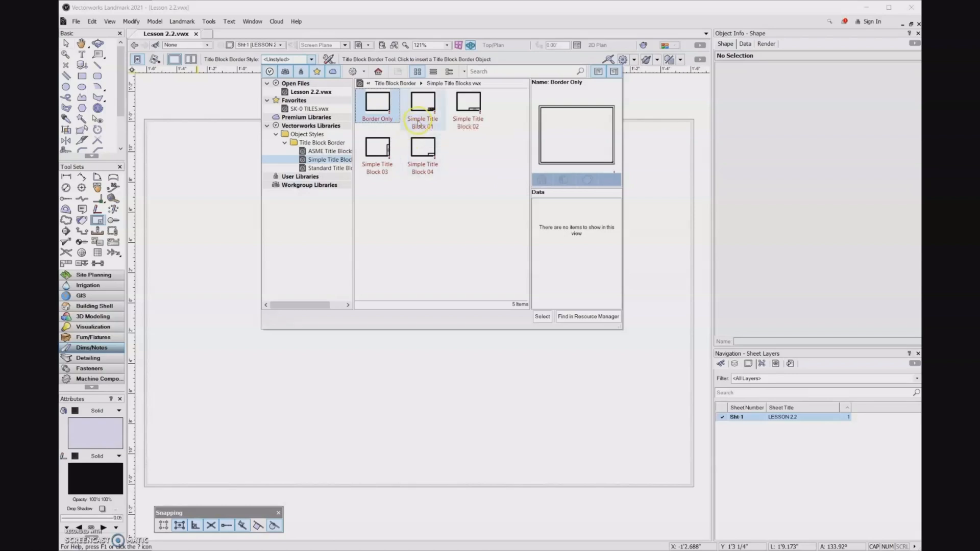
double_click(419, 123)
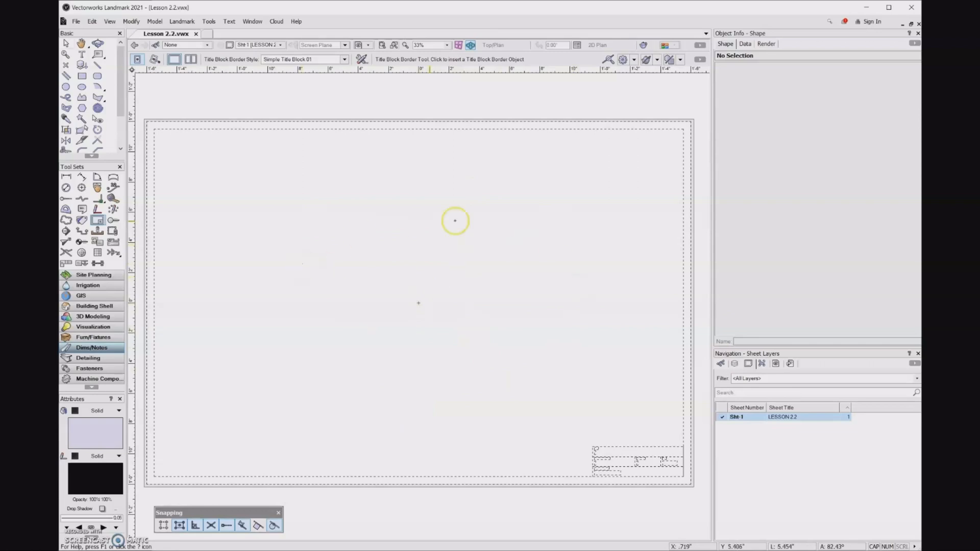
left_click(473, 227)
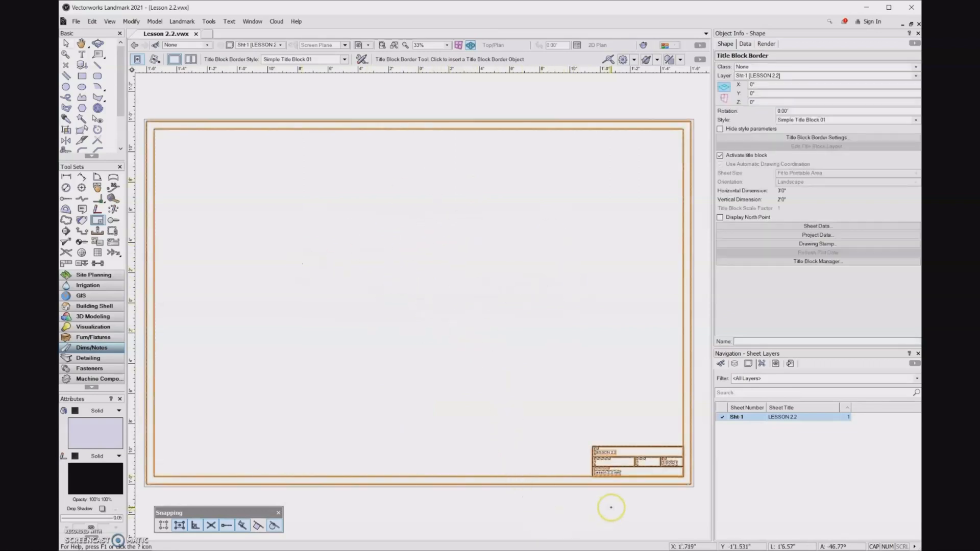
key("Escape")
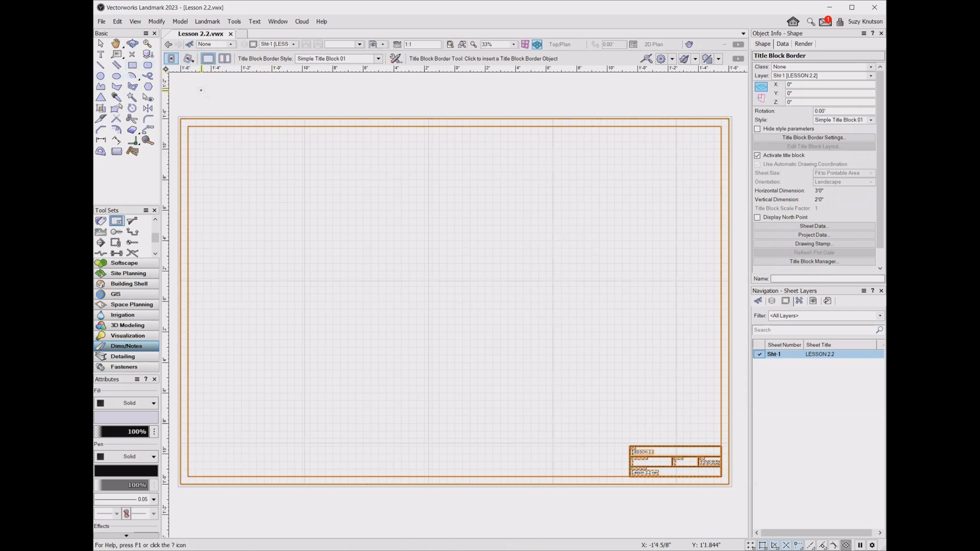
Replace the title block border by inserting it again from a single point beside the page, and delete the new one
key("Delete")
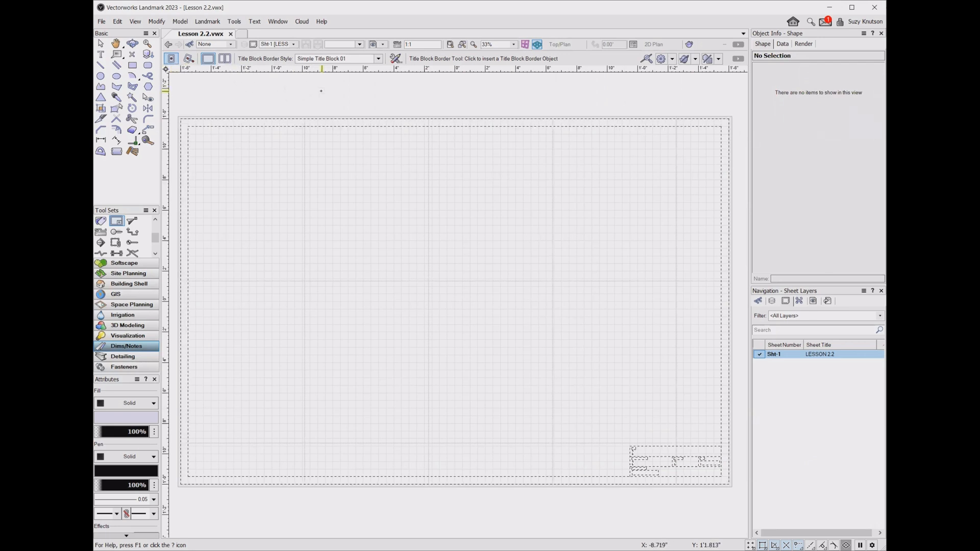
left_click(321, 90)
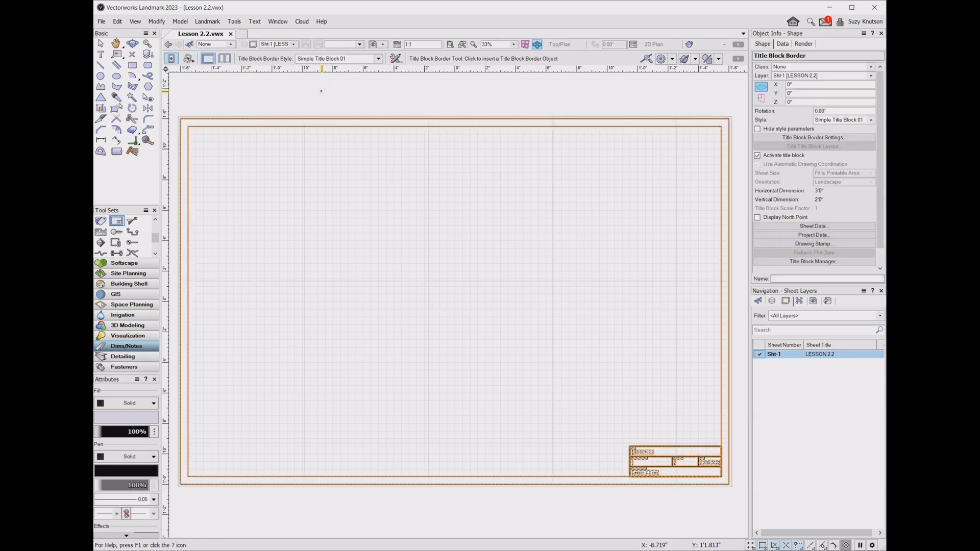
key("Delete")
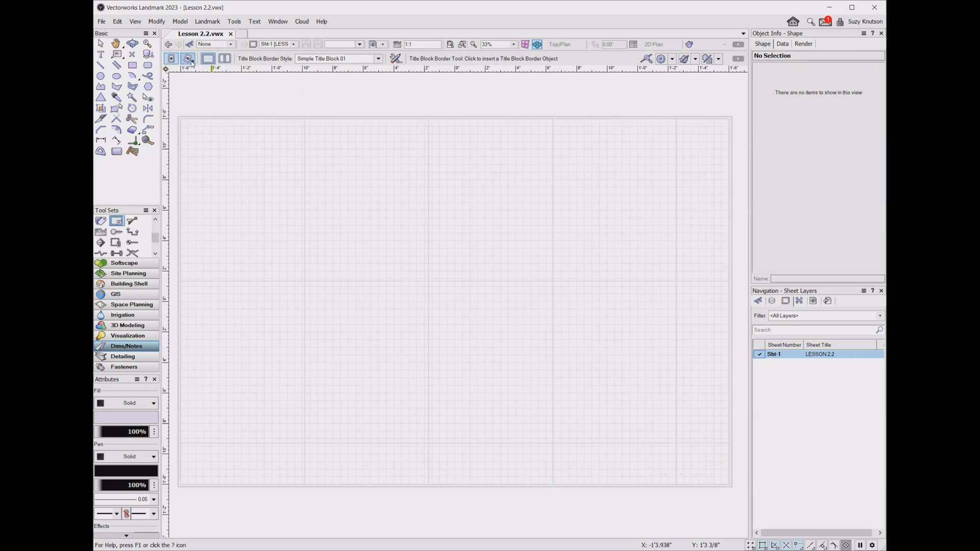
Insert the title block border in the rotated insertion mode at about 35.5°, and delete it again
left_click(189, 60)
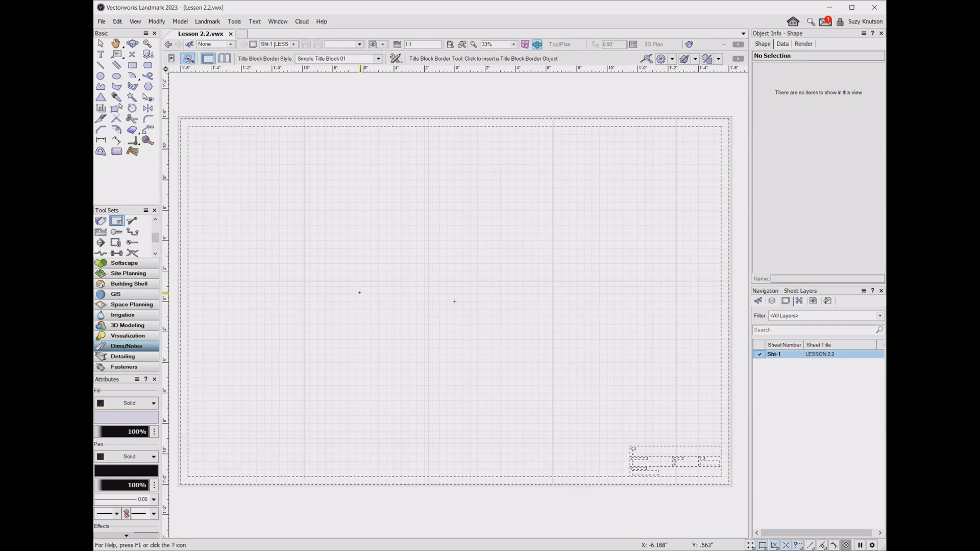
left_click(359, 293)
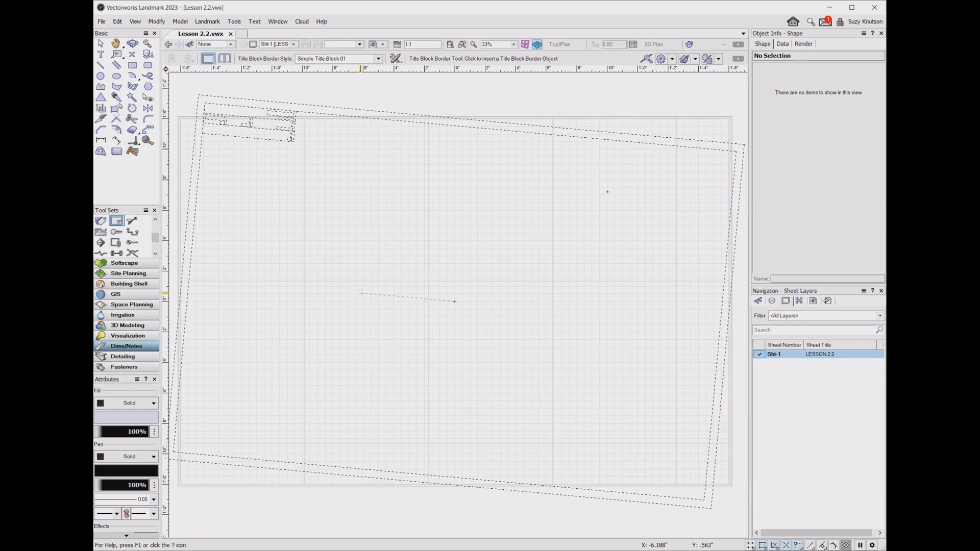
left_click(455, 301)
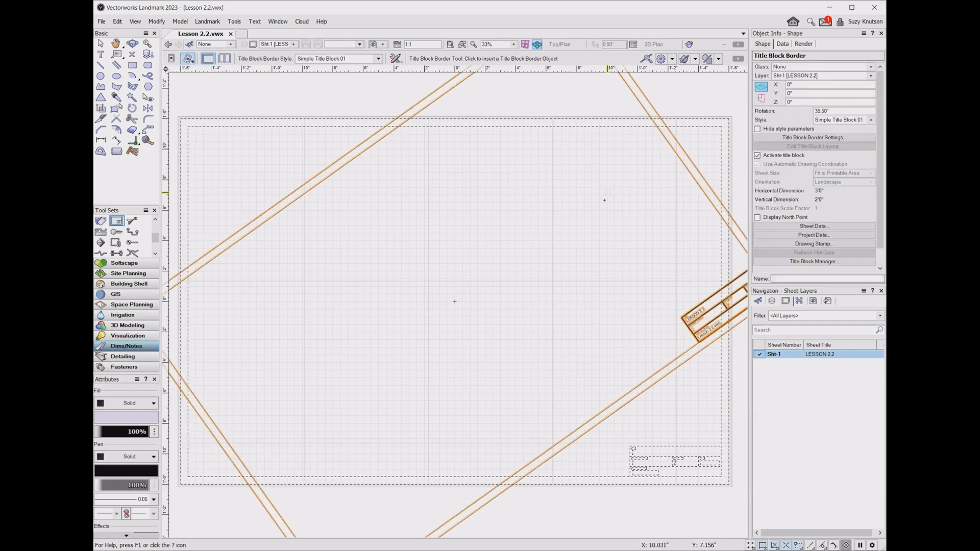
scroll(604, 200, "down", 2)
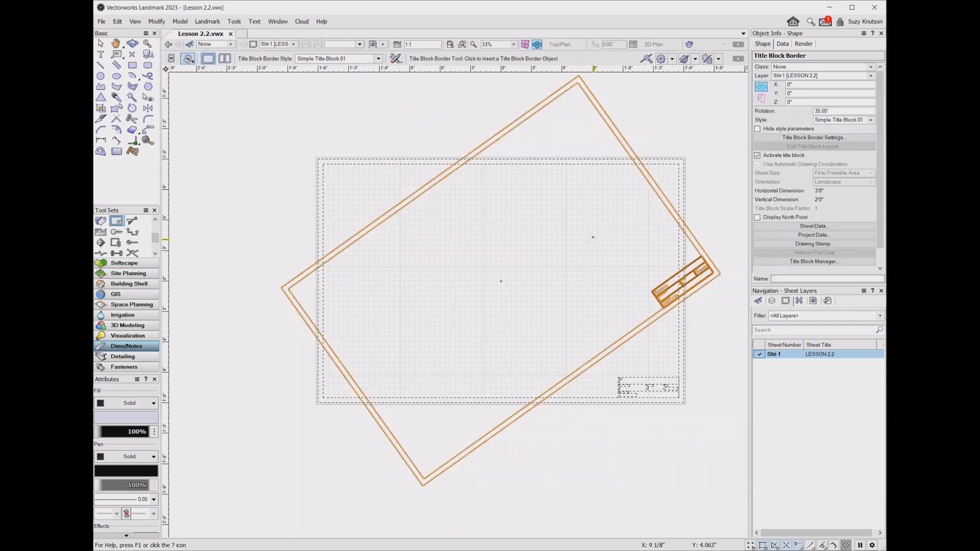
scroll(592, 237, "down", 2)
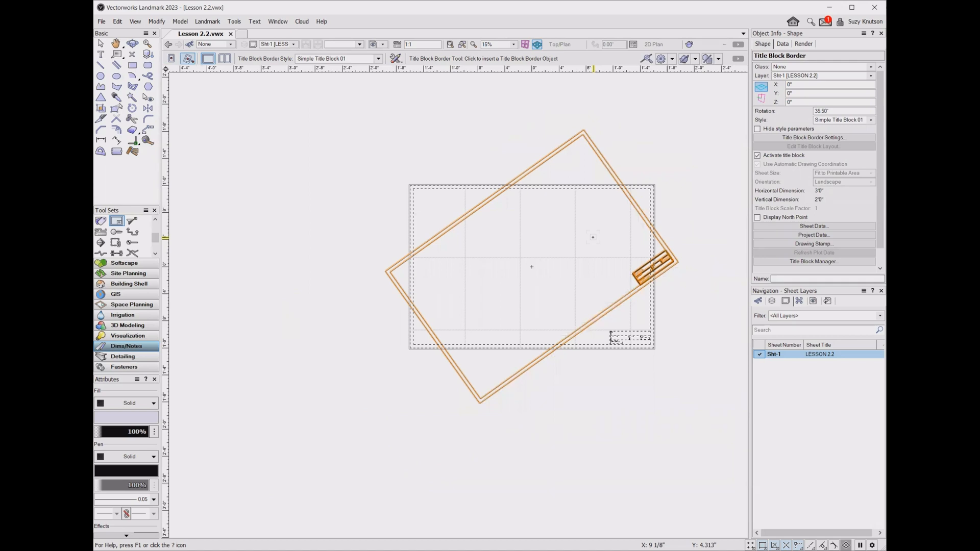
key("Delete")
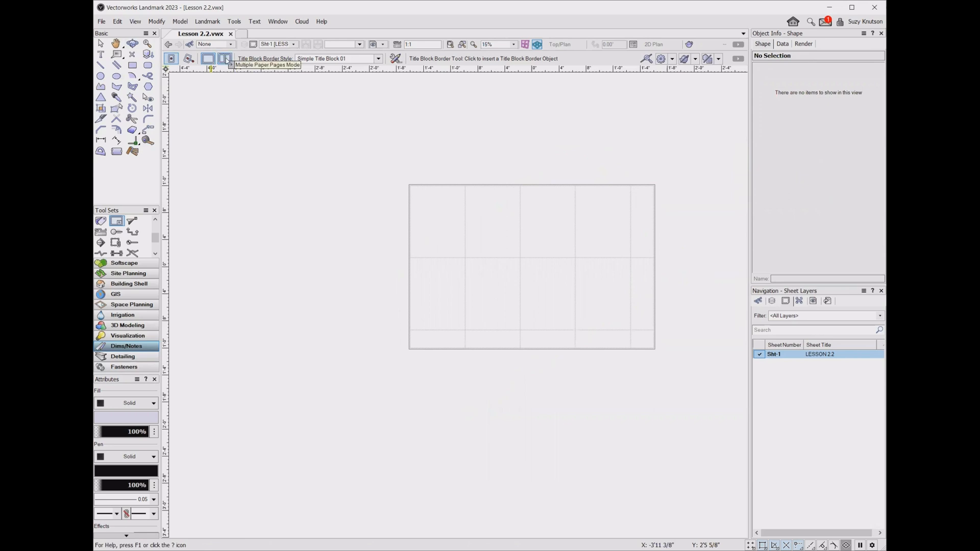
Insert an unrotated Simple Title Block 01 border on the sheet using single point insertion for a single page
key("ctrl+4")
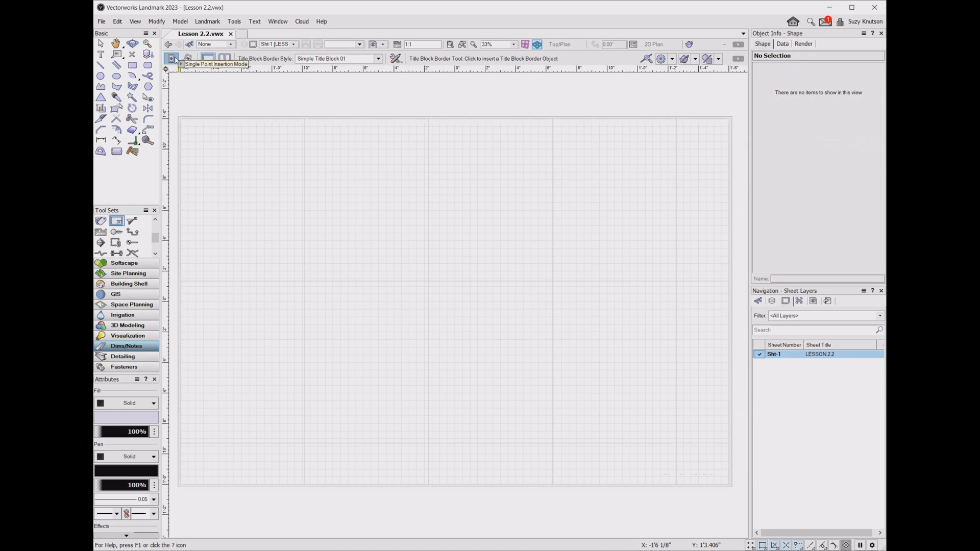
left_click(208, 58)
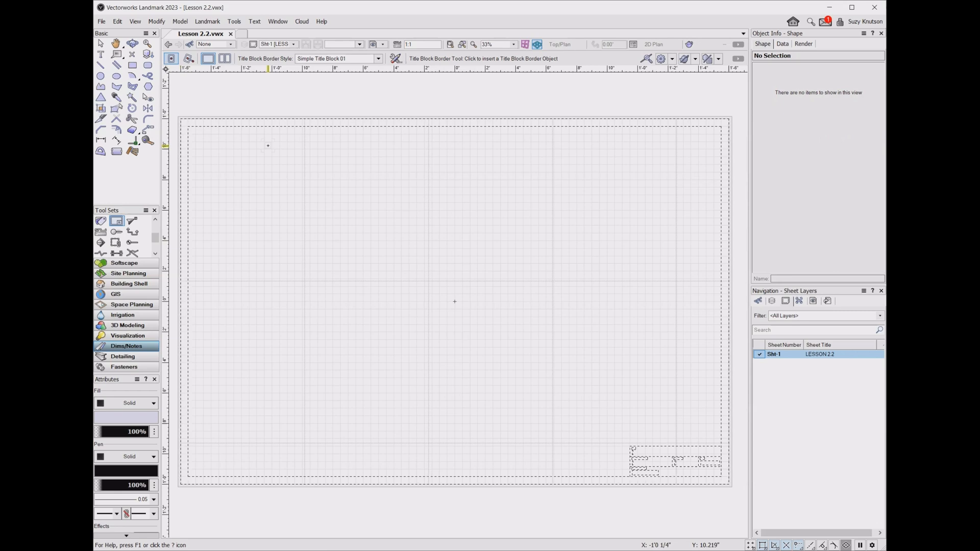
left_click(268, 146)
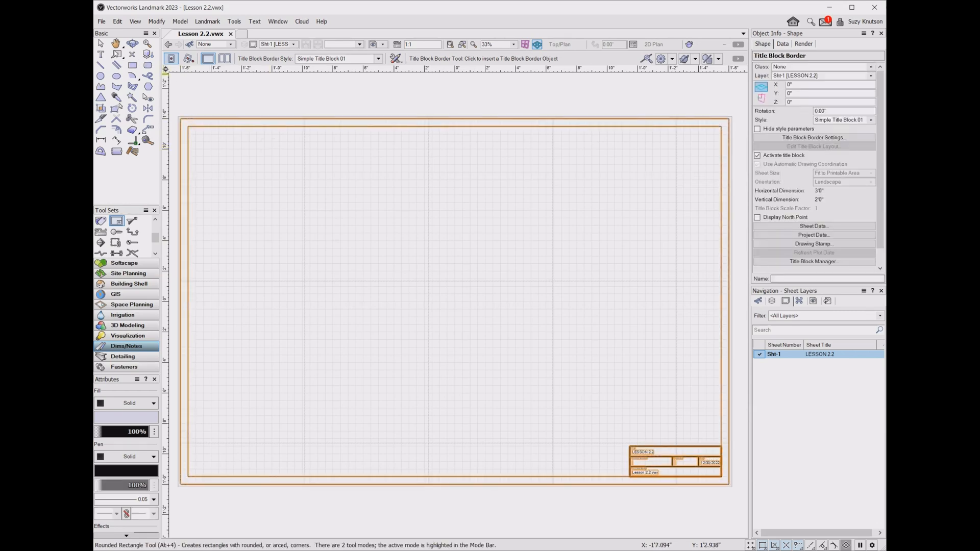
left_click(101, 43)
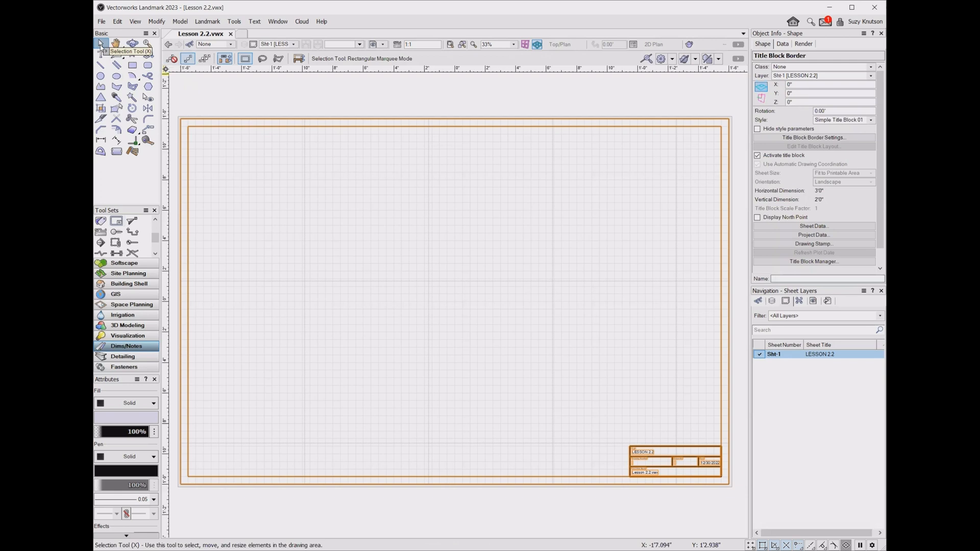
Place a duplicate title block border over the existing one and clear the selection
left_click(117, 222)
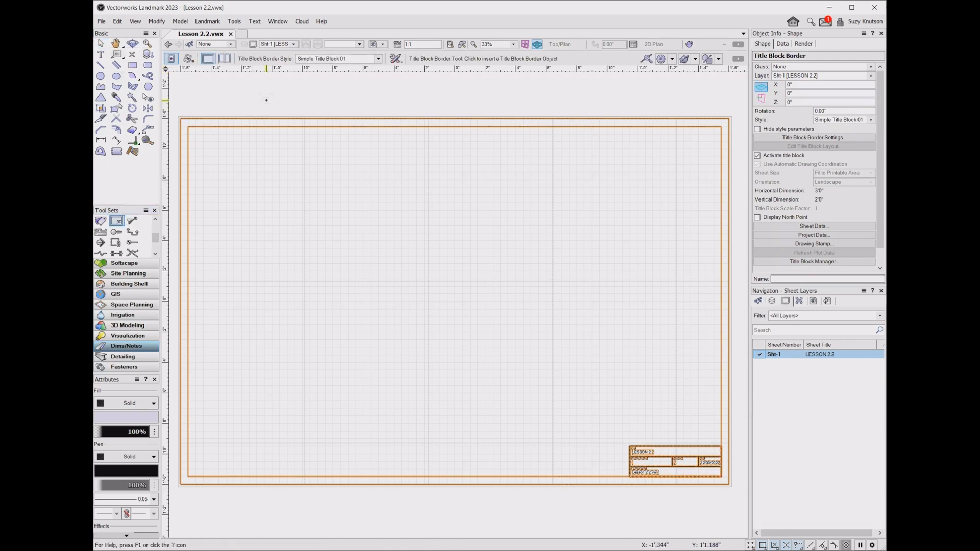
left_click(102, 44)
left_click(209, 87)
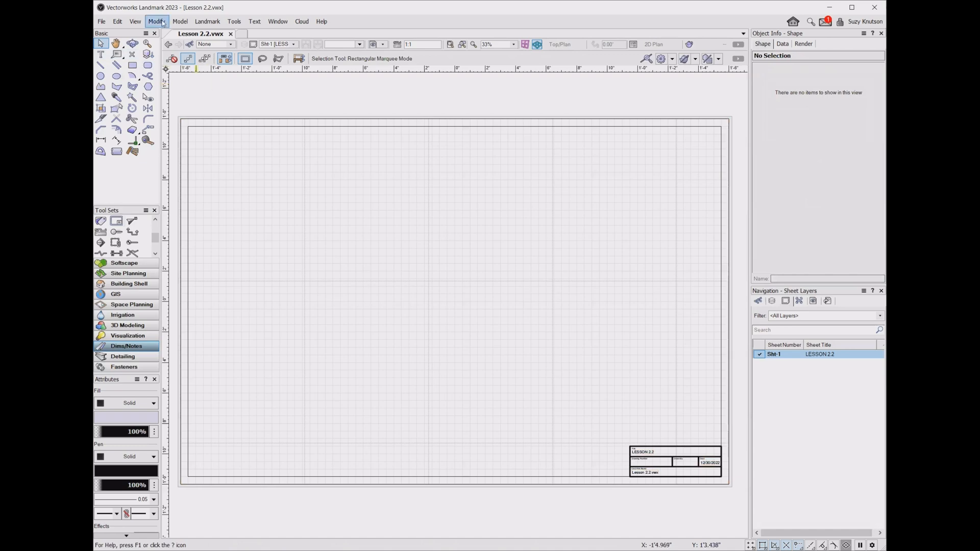
Select everything on the sheet to check for stacked title block borders, and delete the extra one
left_click(117, 22)
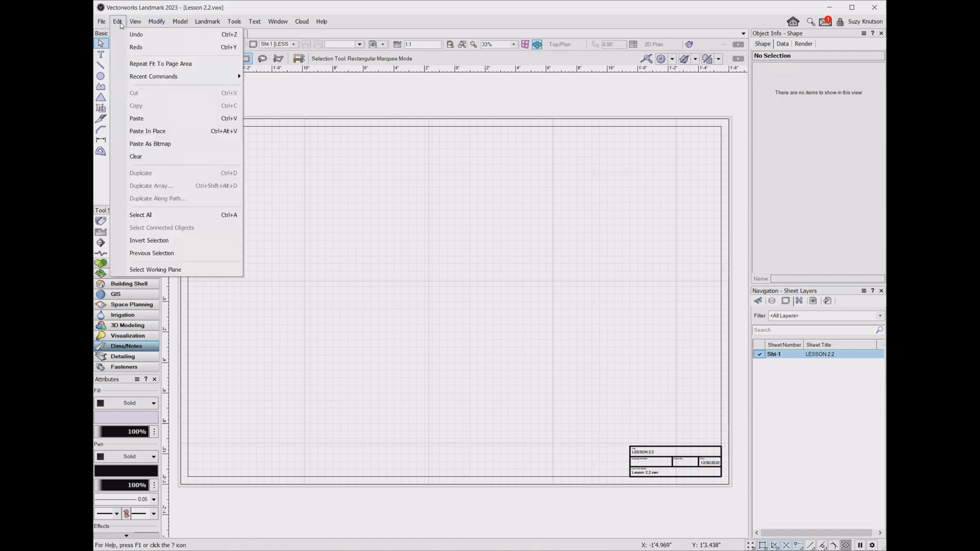
left_click(216, 219)
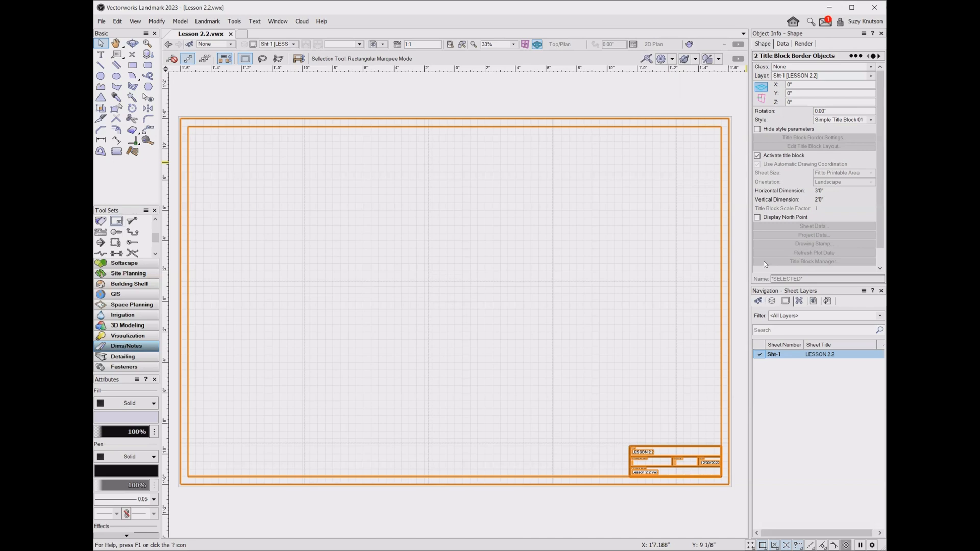
left_click(579, 90)
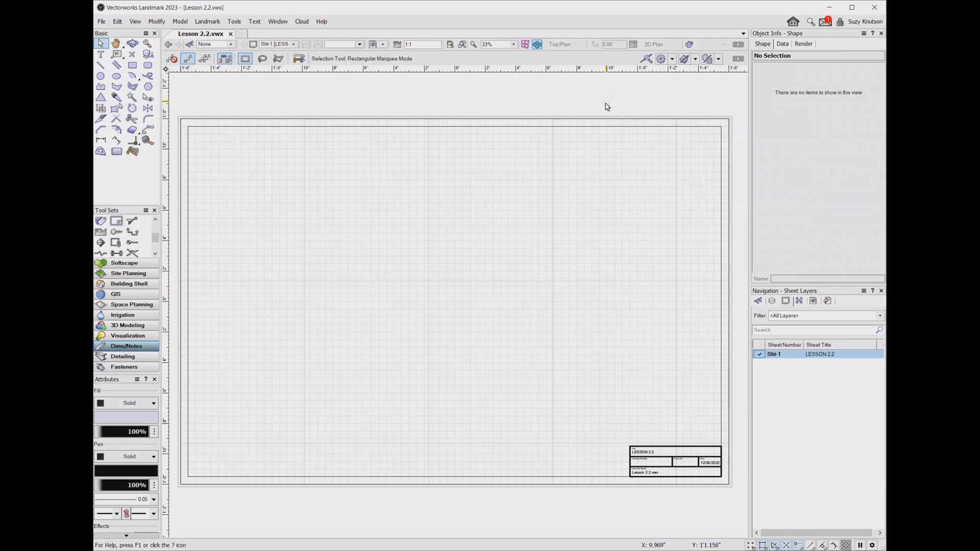
left_click(605, 125)
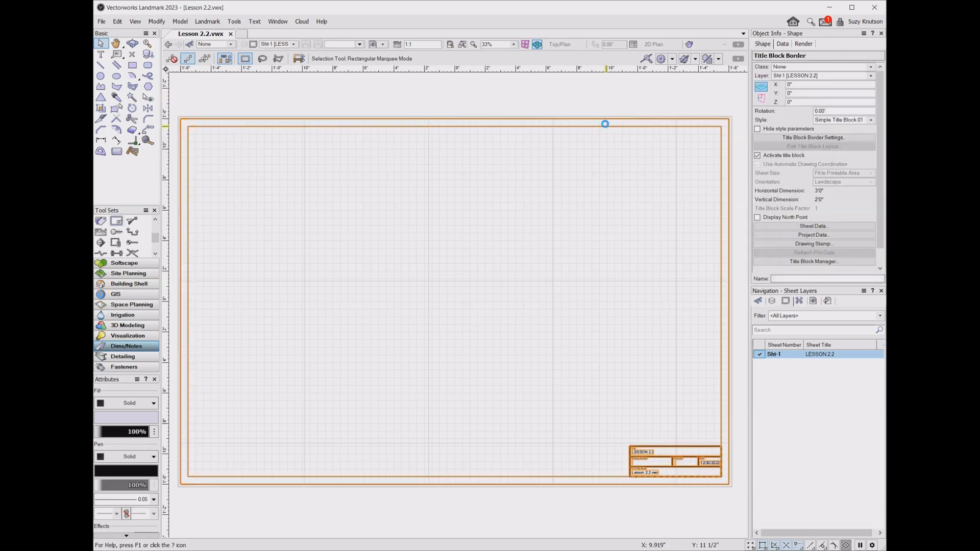
key("Escape")
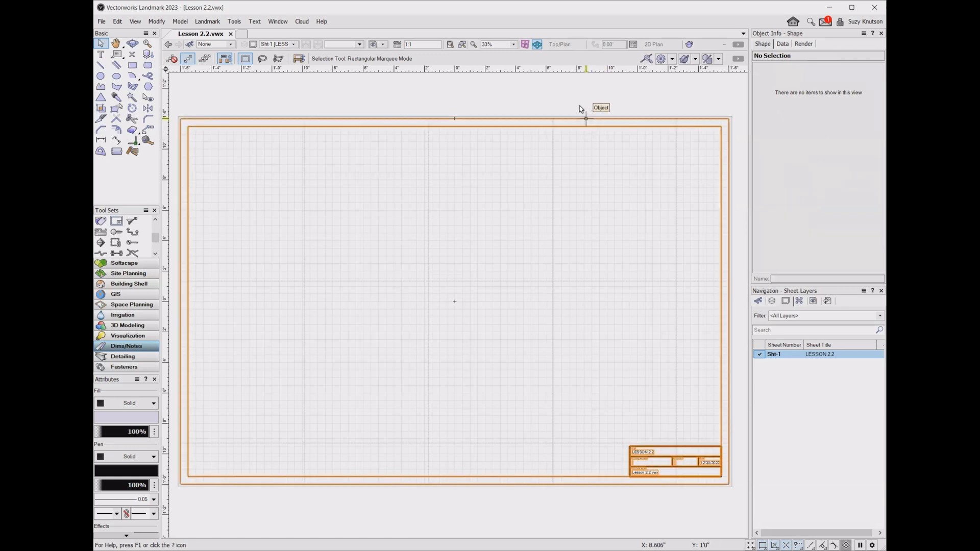
Select all objects on the sheet again to check for any remaining duplicate title block borders
left_click(114, 23)
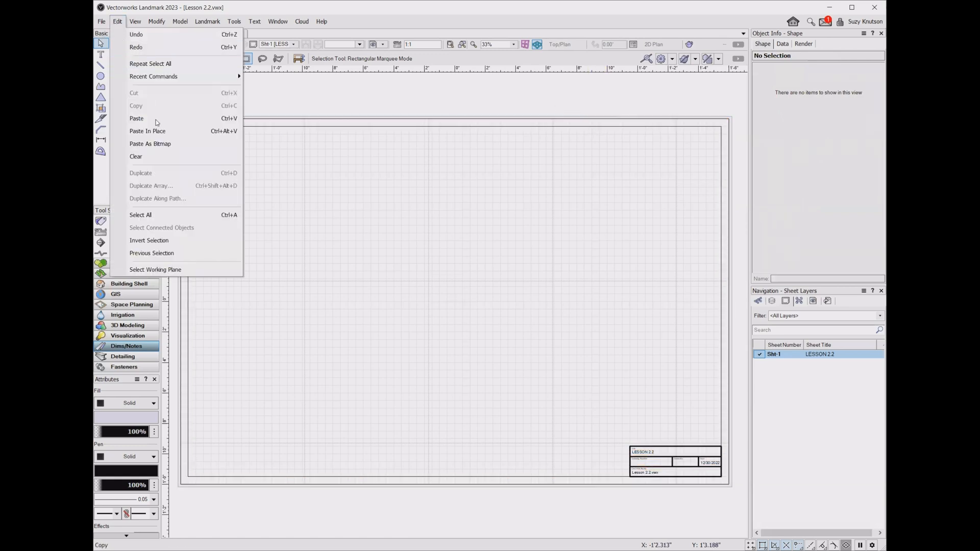
left_click(176, 215)
left_click(176, 215)
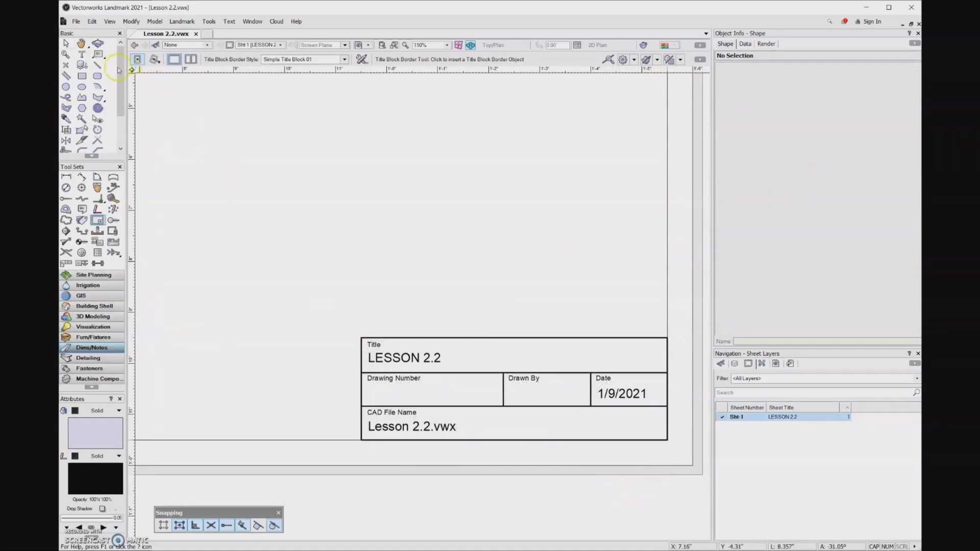
Select the title block border and open its Title Block Manager to examine the project data fields
left_click(65, 44)
left_click(400, 364)
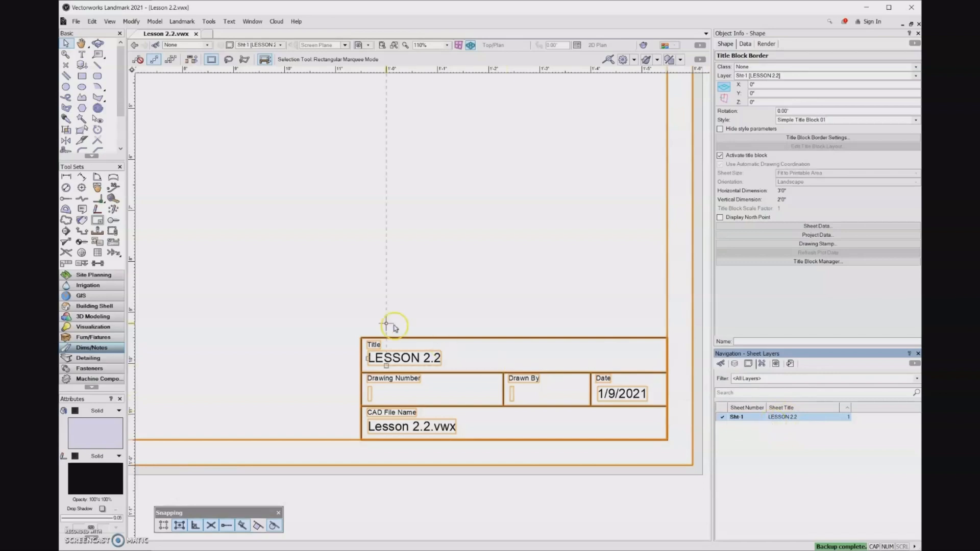
left_click(423, 351)
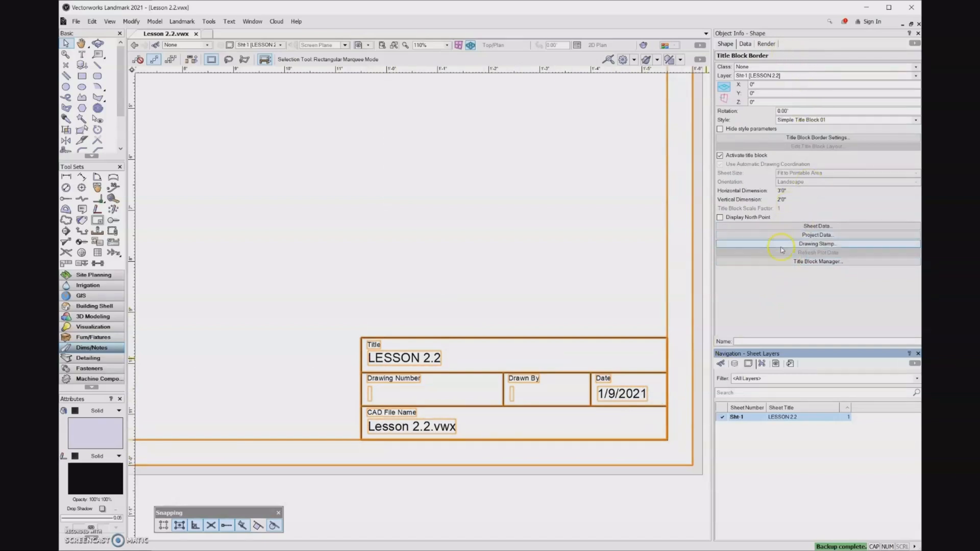
left_click(783, 263)
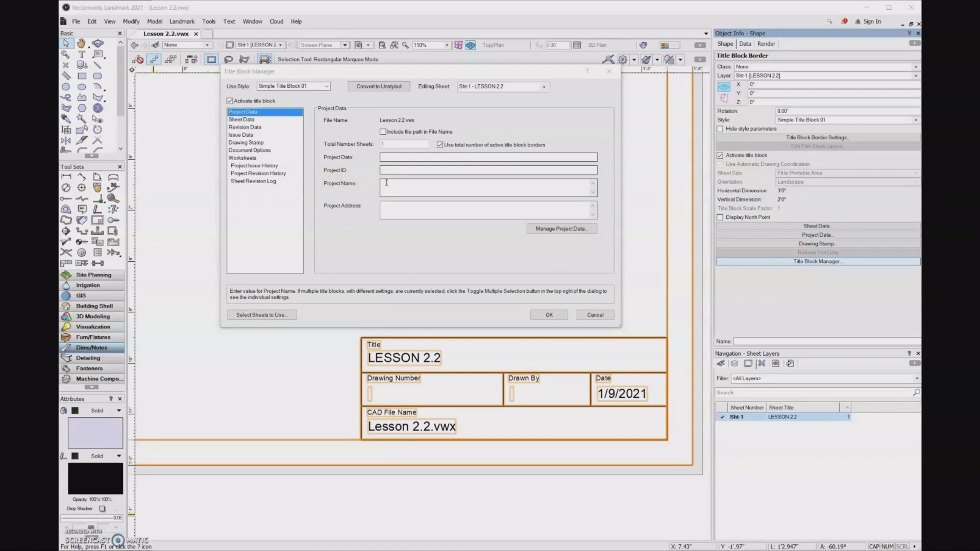
left_click(387, 206)
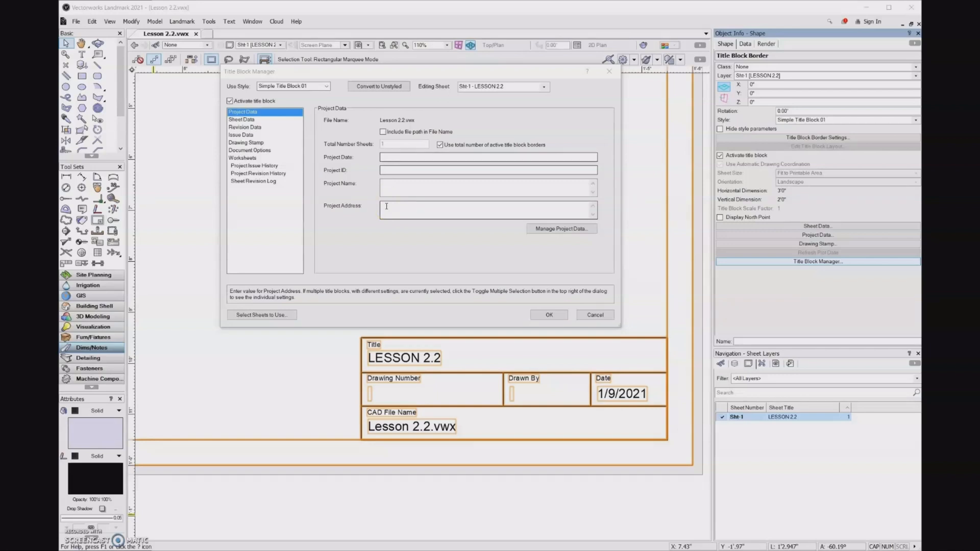
left_click(348, 158)
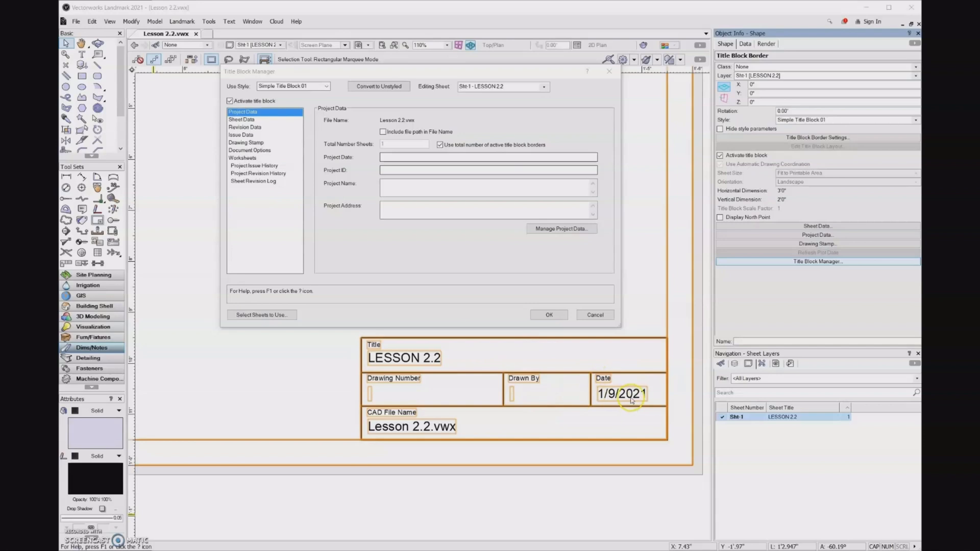
Change the date in the title block's sheet data to 1/11/2021
left_click(250, 119)
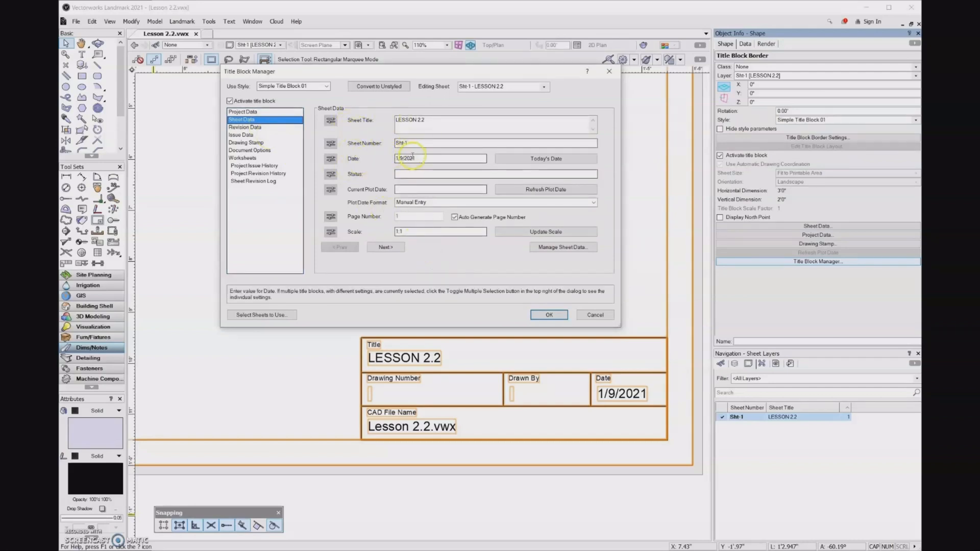
left_click(401, 158)
double_click(402, 158)
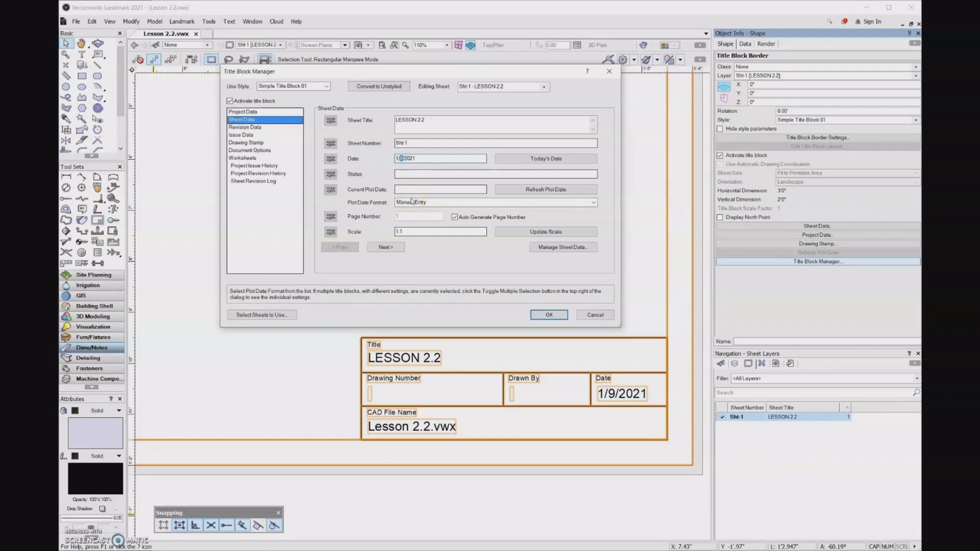
type("11")
Enter the drafter's initials as Drawn By in the sheet data and apply the title block changes
left_click(392, 251)
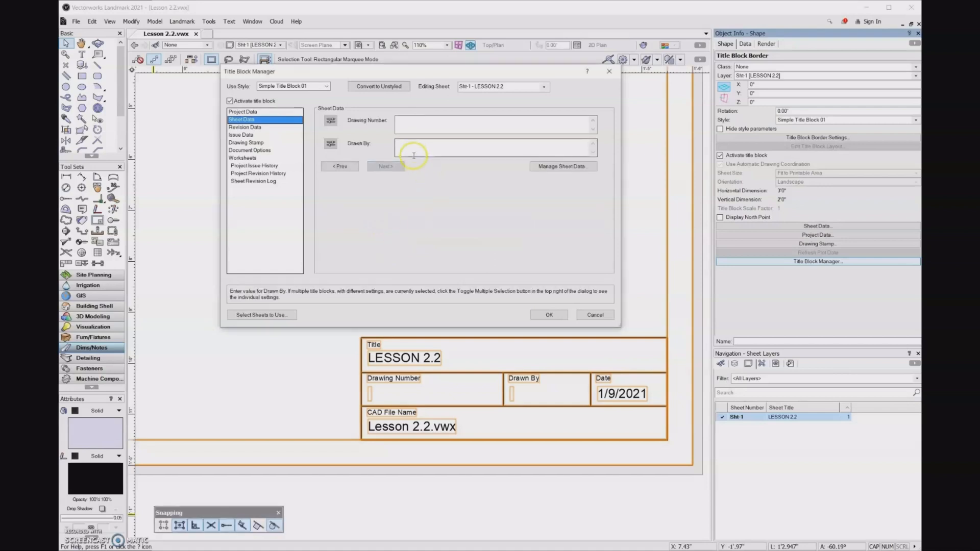
left_click(409, 143)
type("SK")
left_click(554, 315)
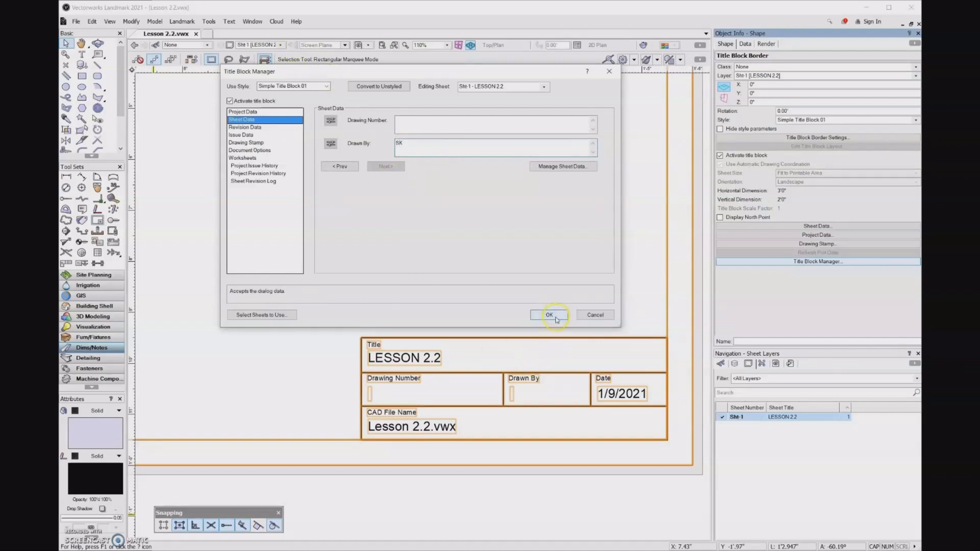
left_click(602, 380)
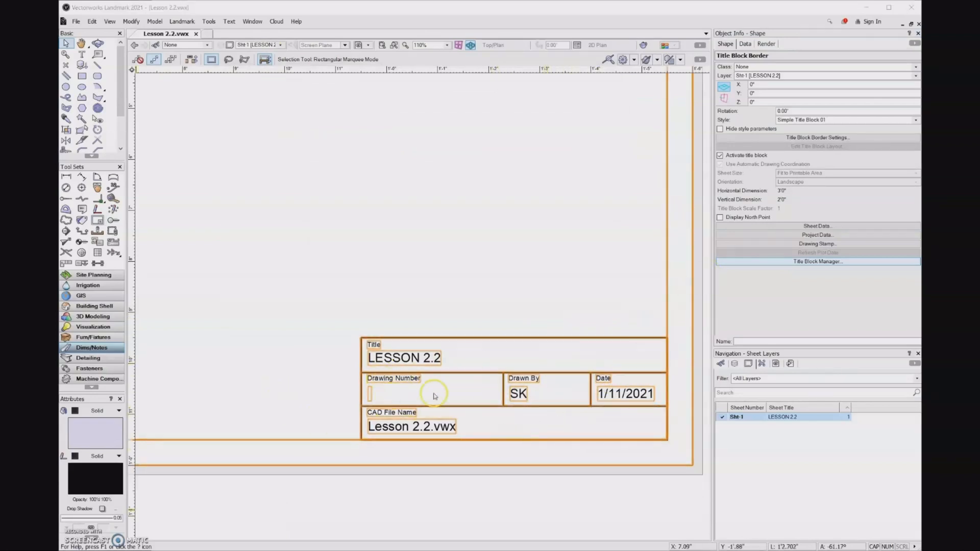
Set the Drawing Number to 1 in the Title Block Manager's sheet data and apply it
left_click(789, 263)
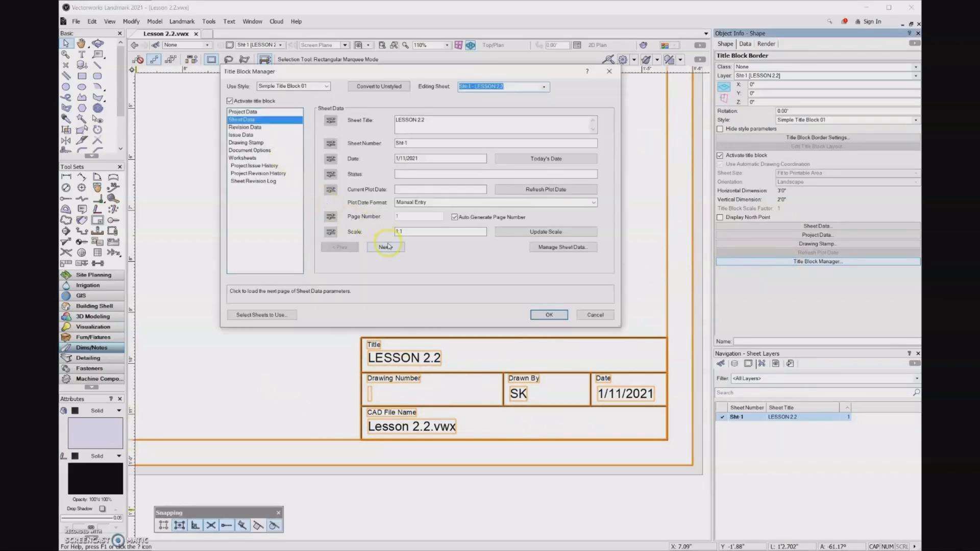
left_click(386, 247)
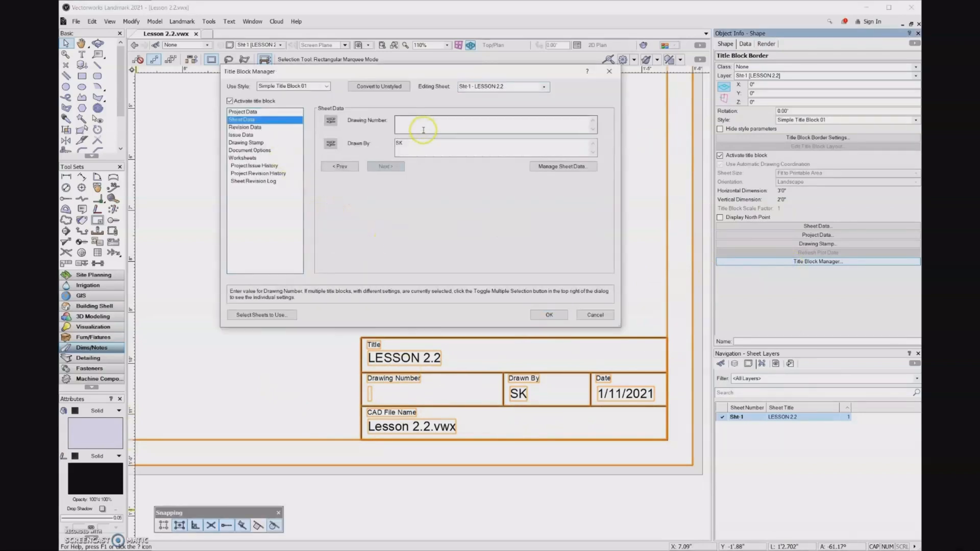
left_click(403, 120)
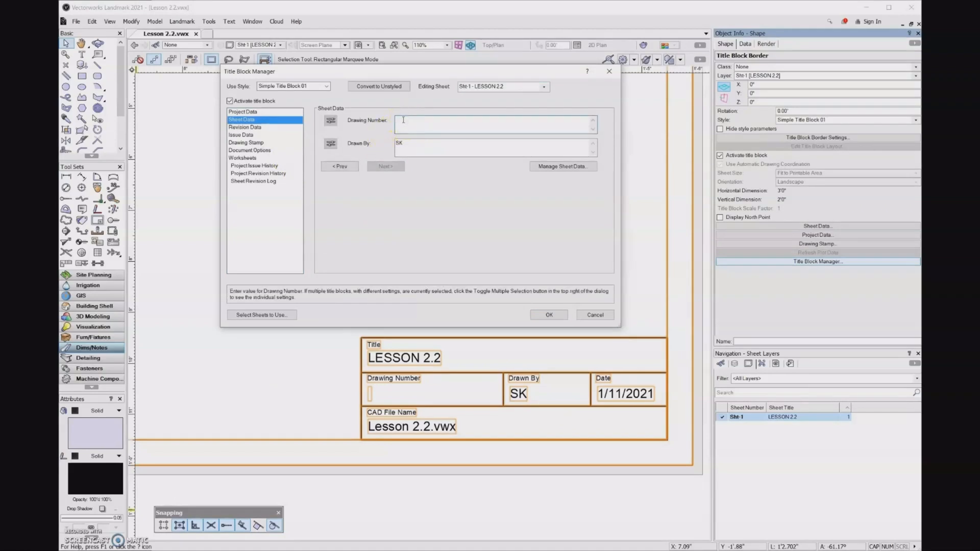
left_click(558, 314)
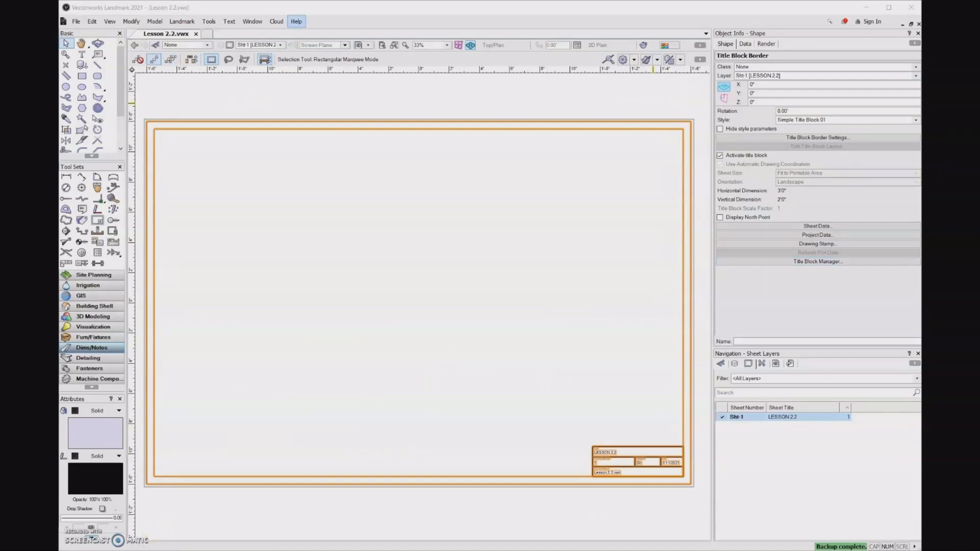
left_click(792, 41)
left_click(862, 140)
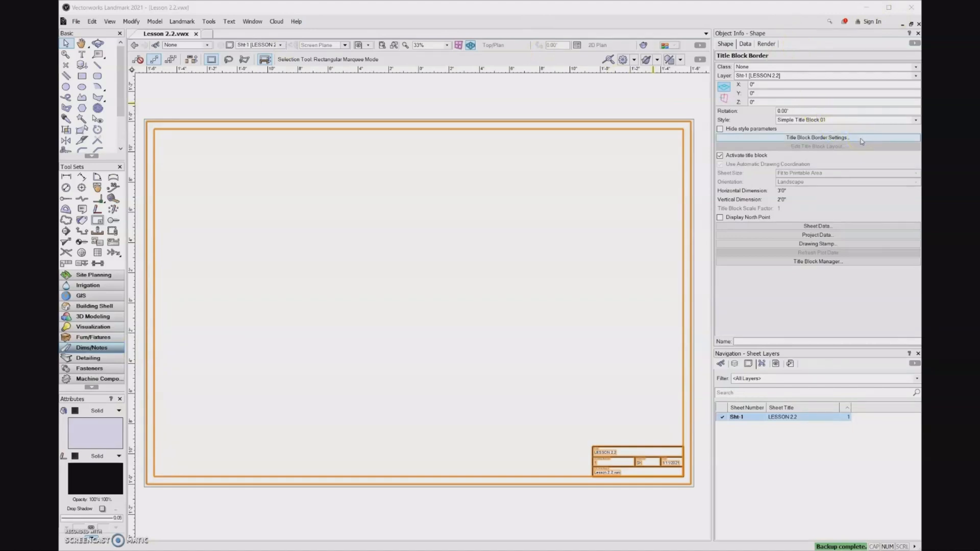
left_click(874, 263)
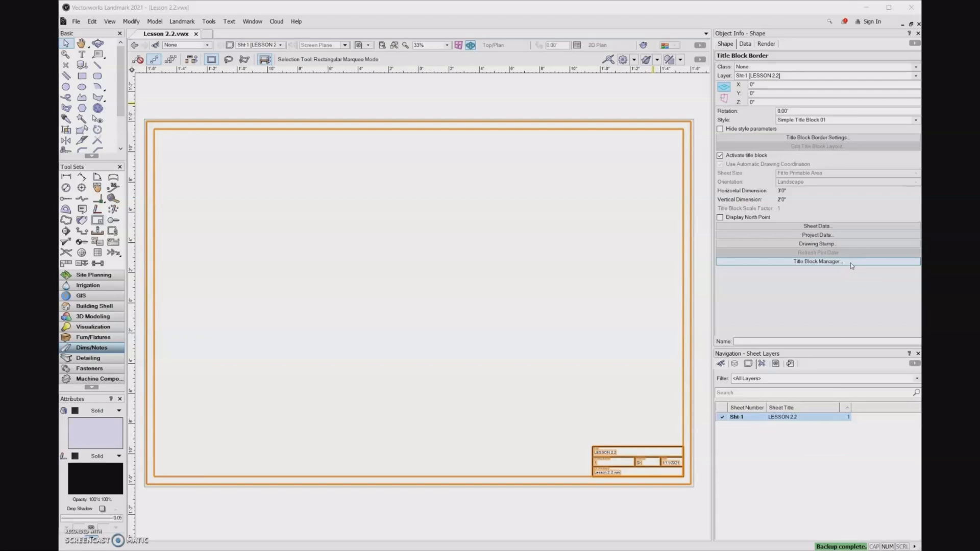
left_click(869, 139)
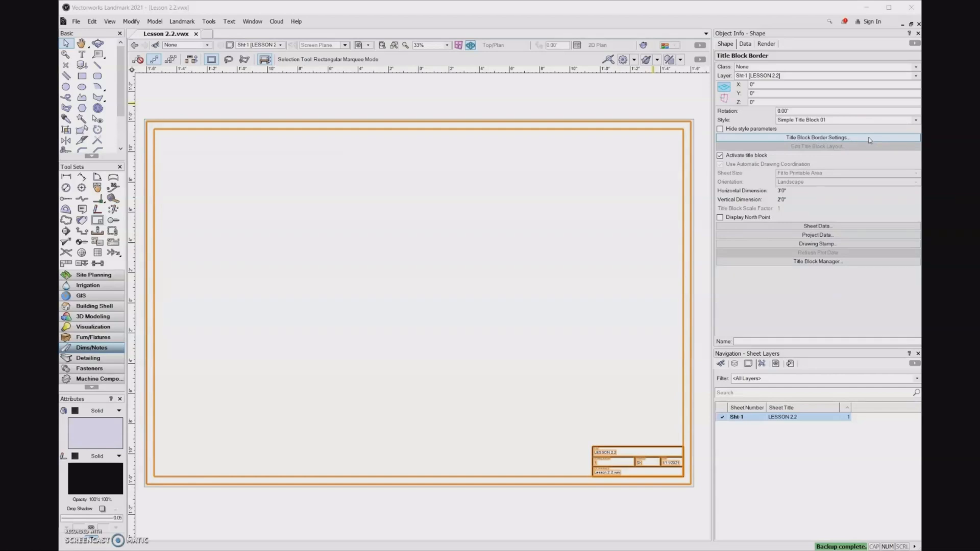
left_click(867, 262)
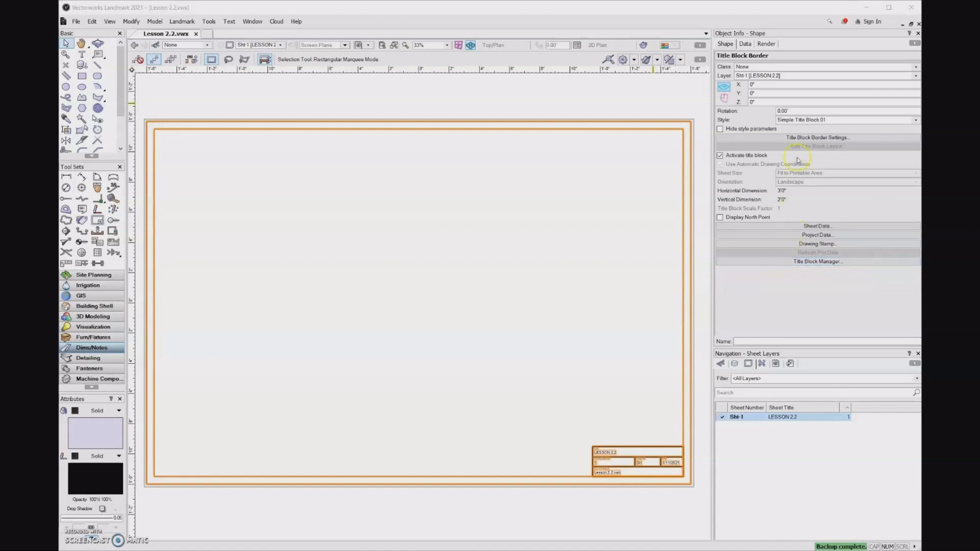
Examine the Sheet Border and Project Data categories in the Title Block Border Settings, then close the settings
left_click(780, 142)
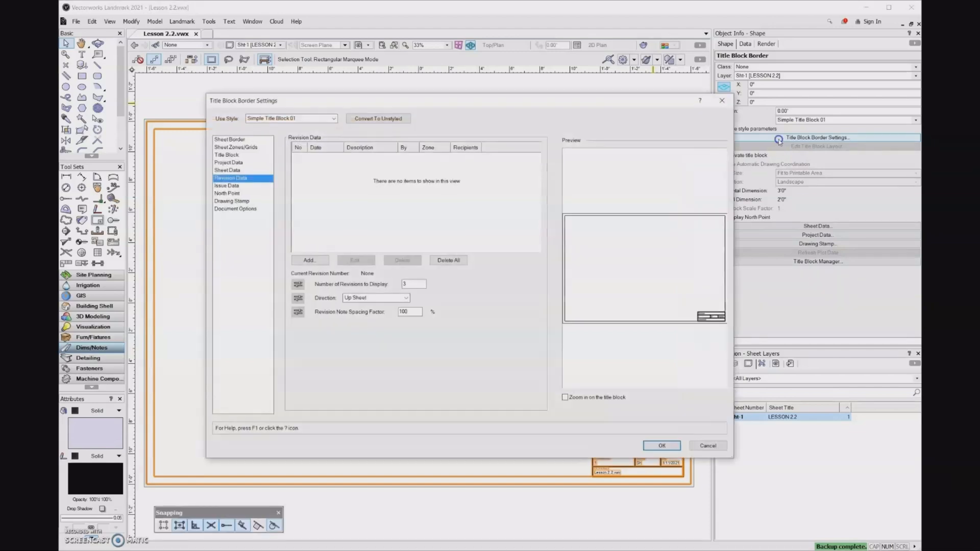
left_click(239, 140)
left_click(247, 162)
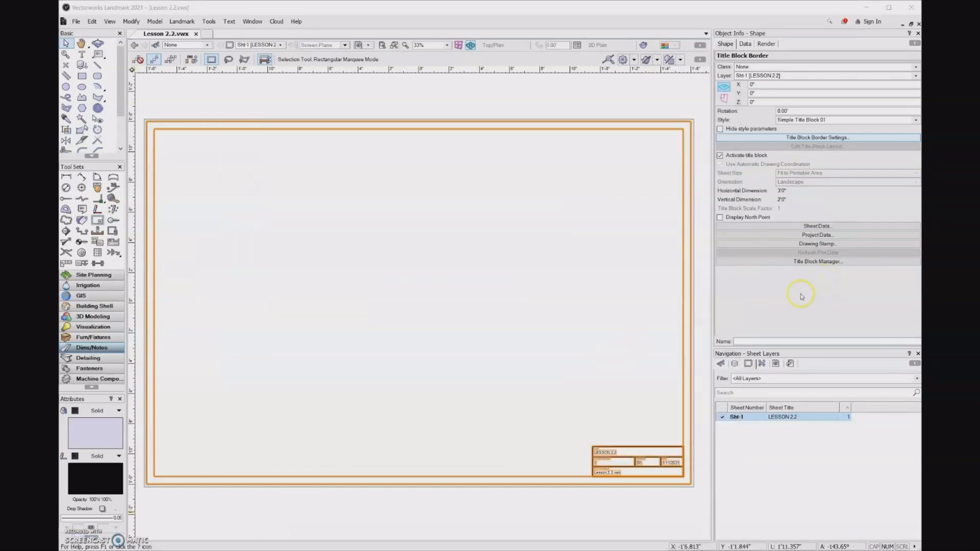
Review the title block border's sheet data settings, cancel out of them, and clear the selection
left_click(851, 227)
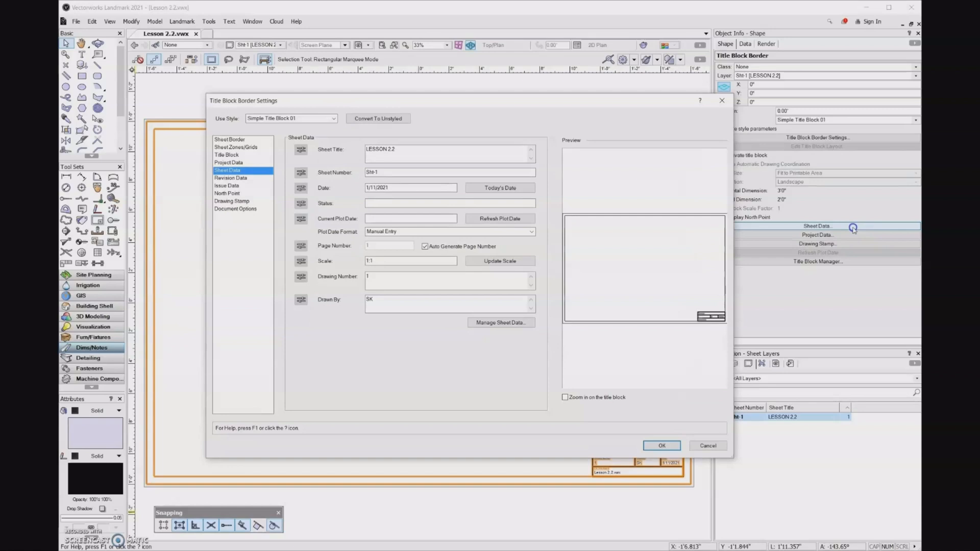
left_click(709, 446)
left_click(456, 513)
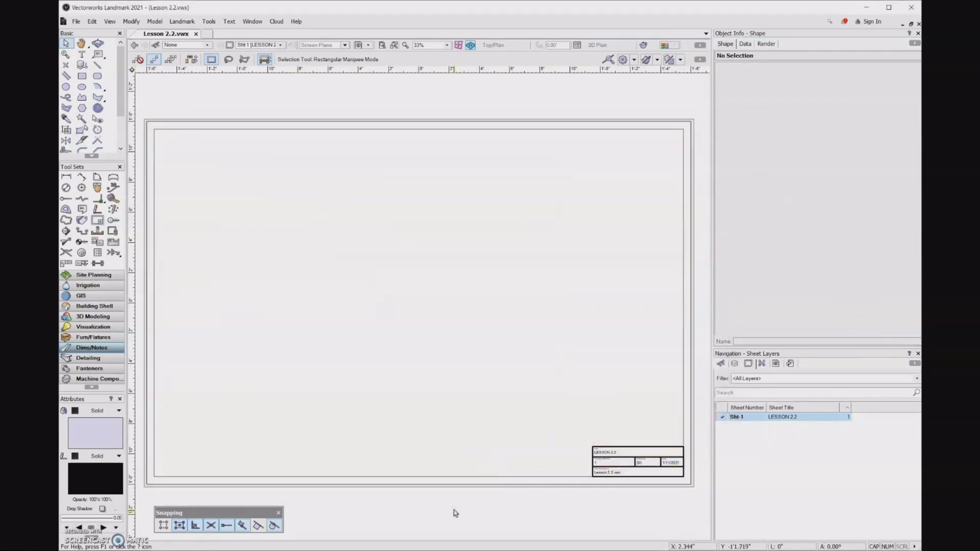